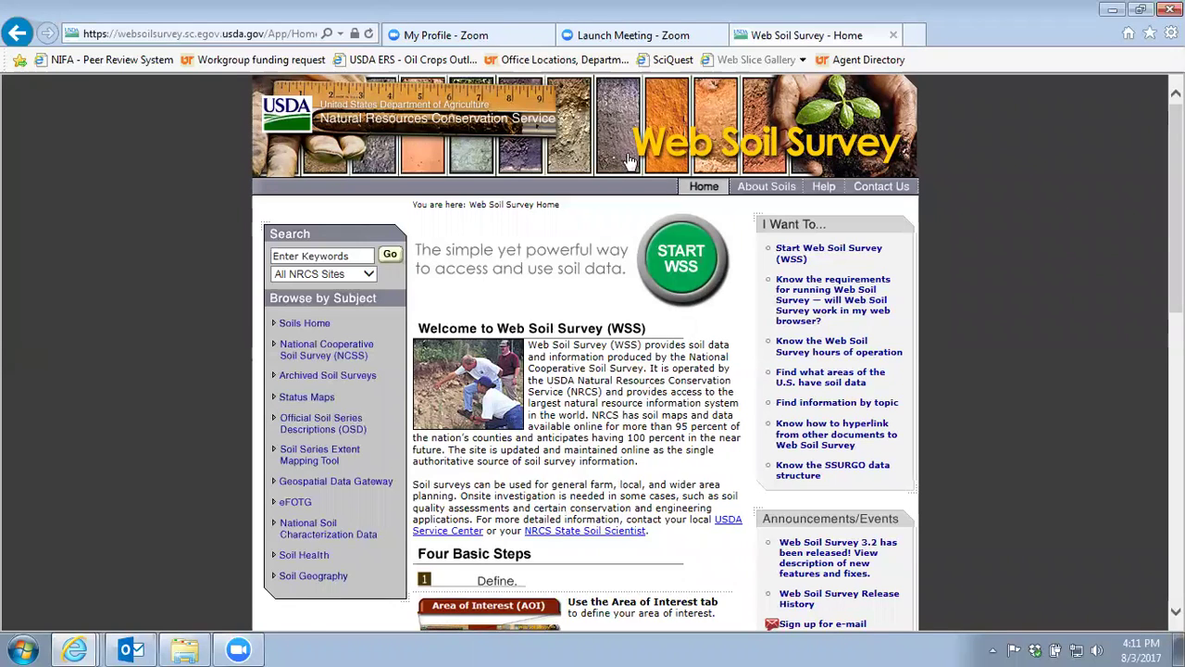
Start Web Soil Survey and expand the Address form under Quick Navigation.
left_click(681, 254)
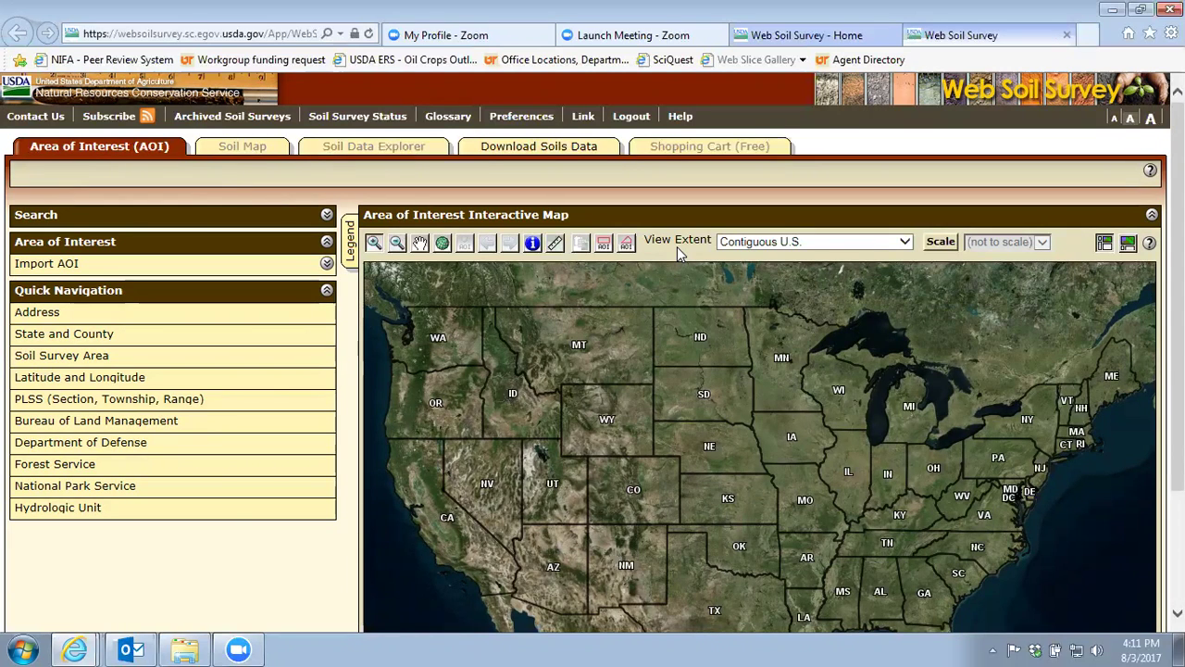
left_click(326, 293)
left_click(326, 293)
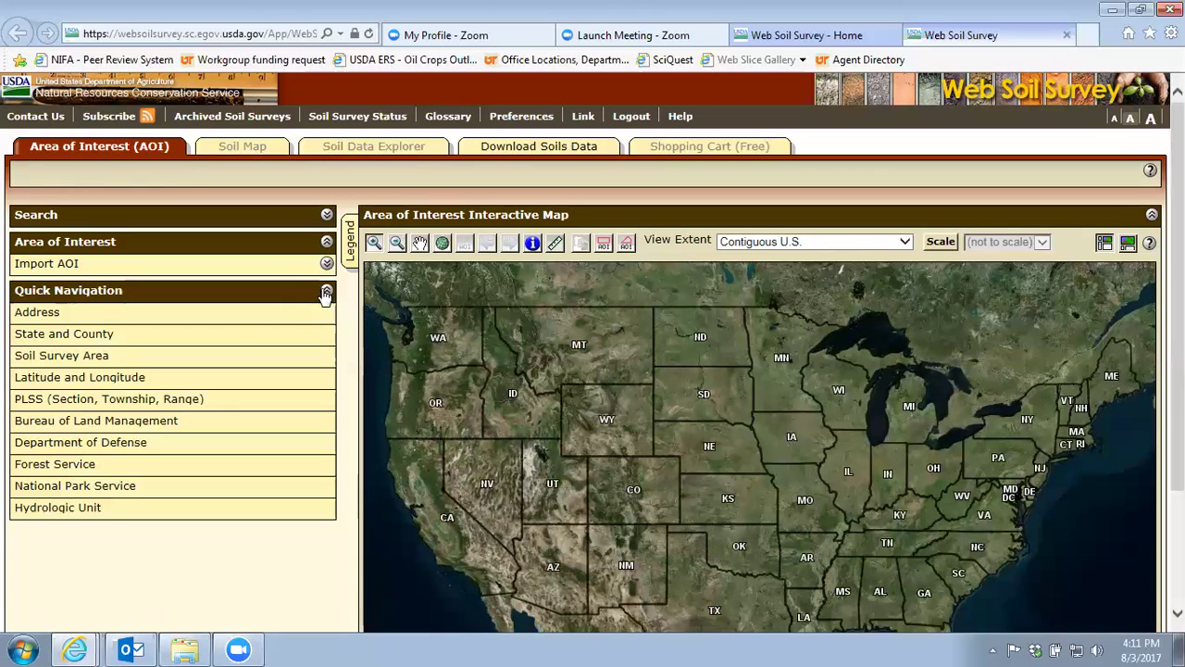
left_click(37, 315)
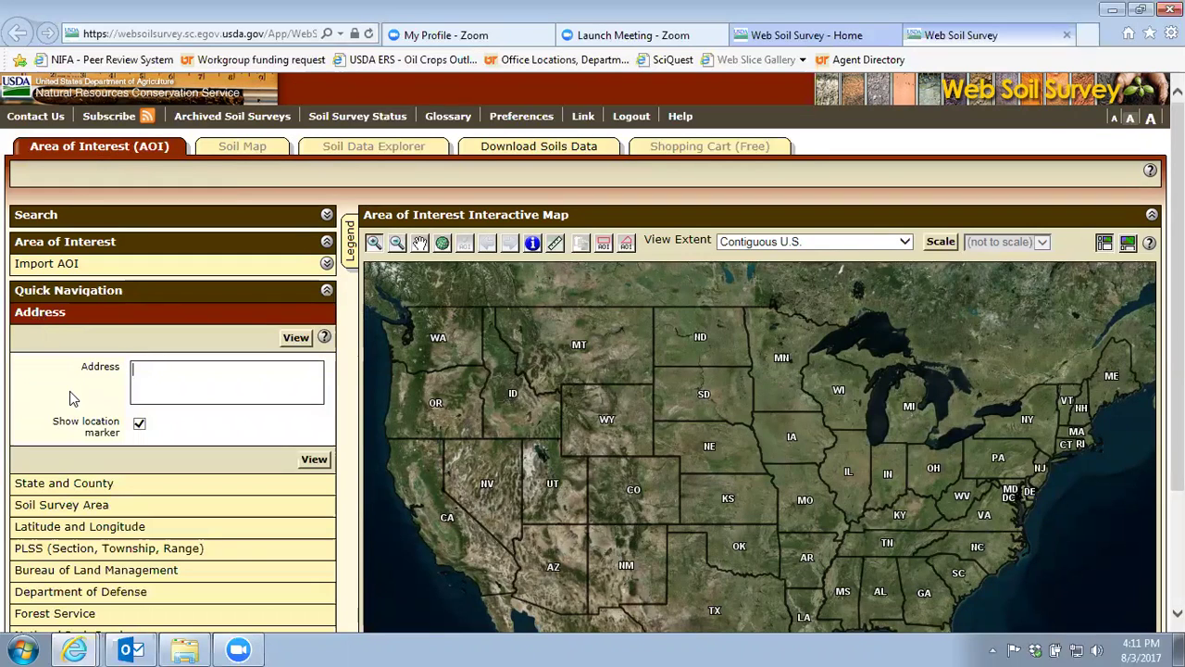
Locate 3500 John A. Merritt Blvd, Nashville, TN, then zoom out over the wider Nashville area.
type("3500 Joh")
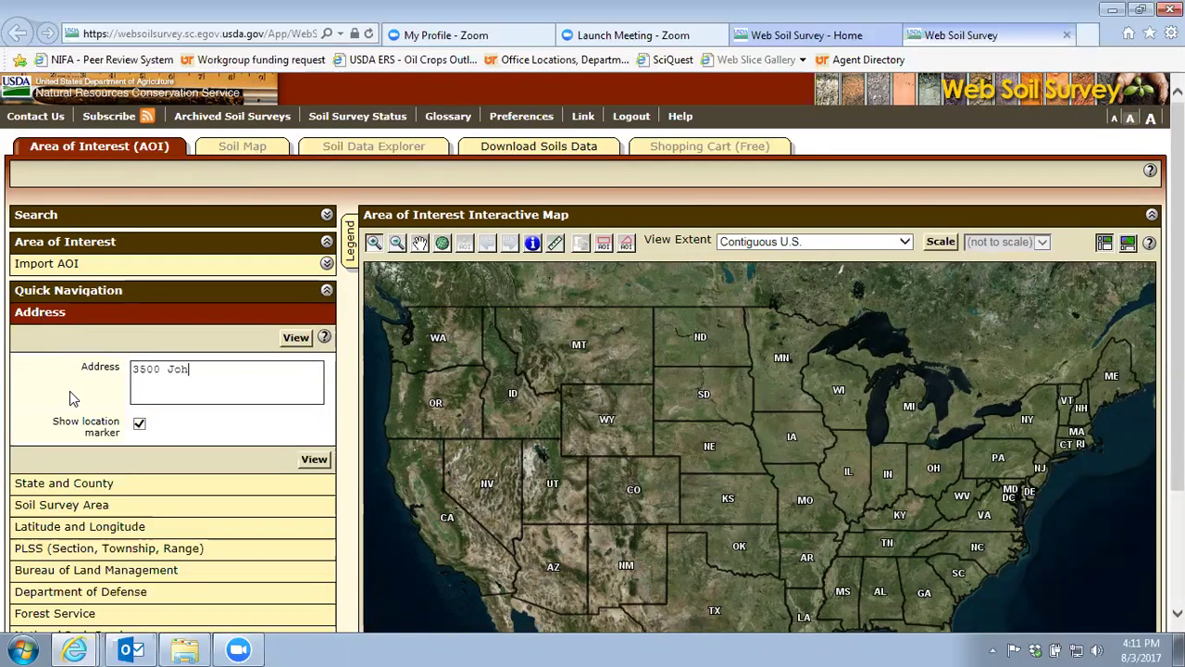
type("n A. Merritt Blvd, Nashville, TN")
key("Return")
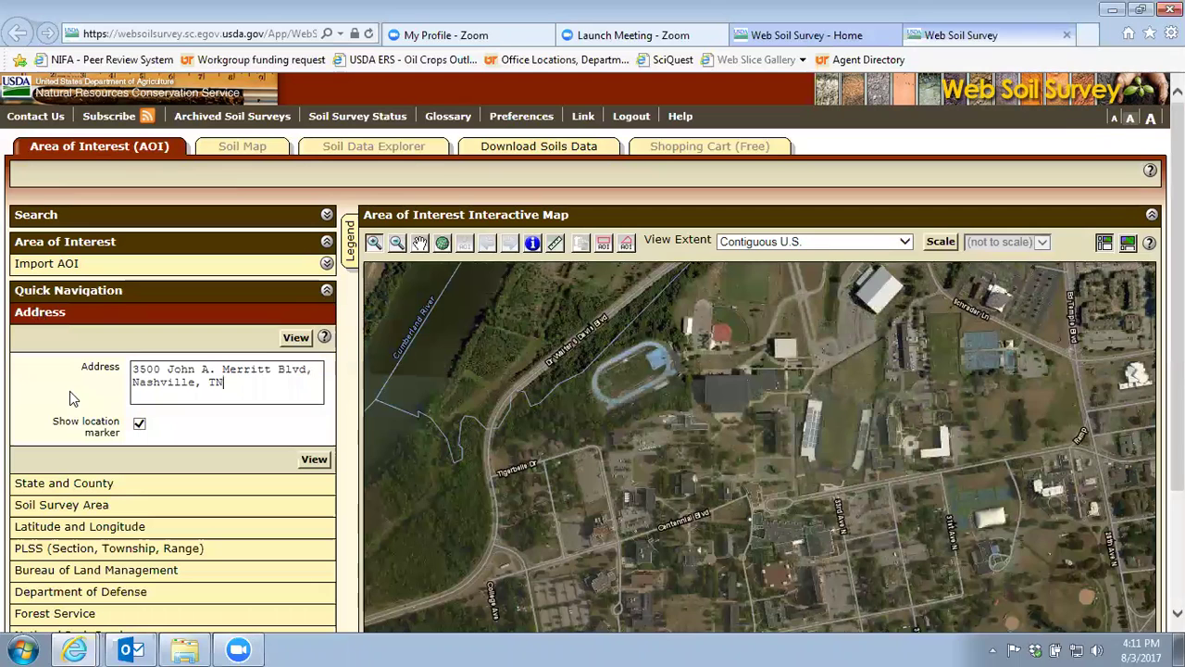
left_click(398, 244)
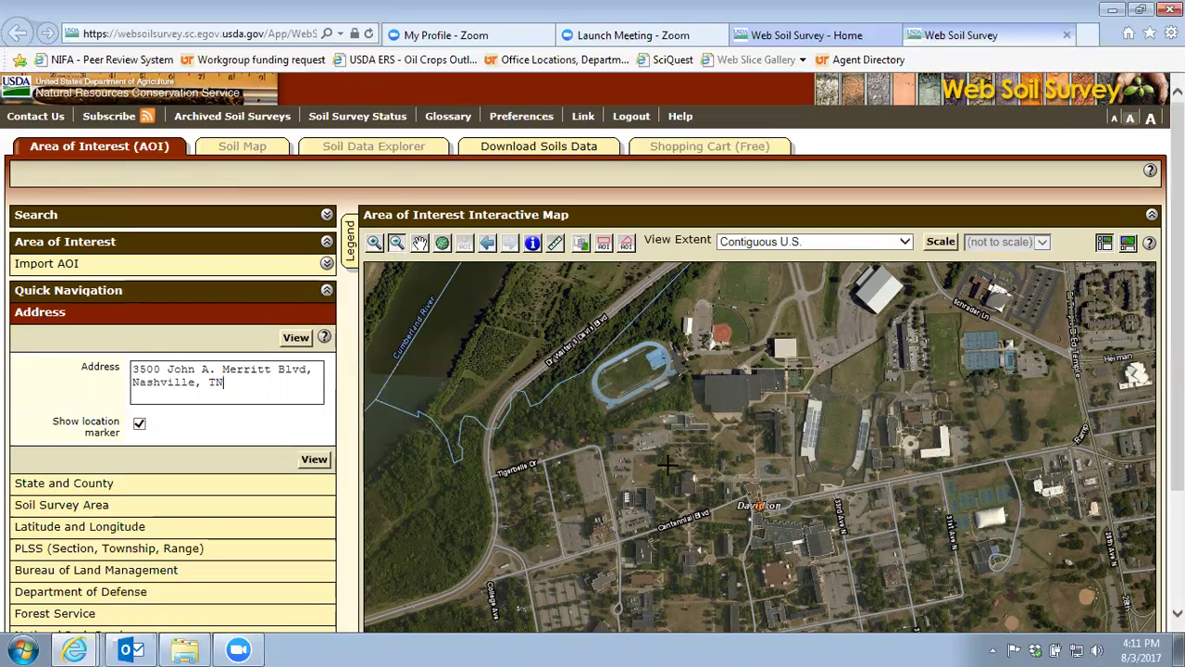
left_click(557, 390)
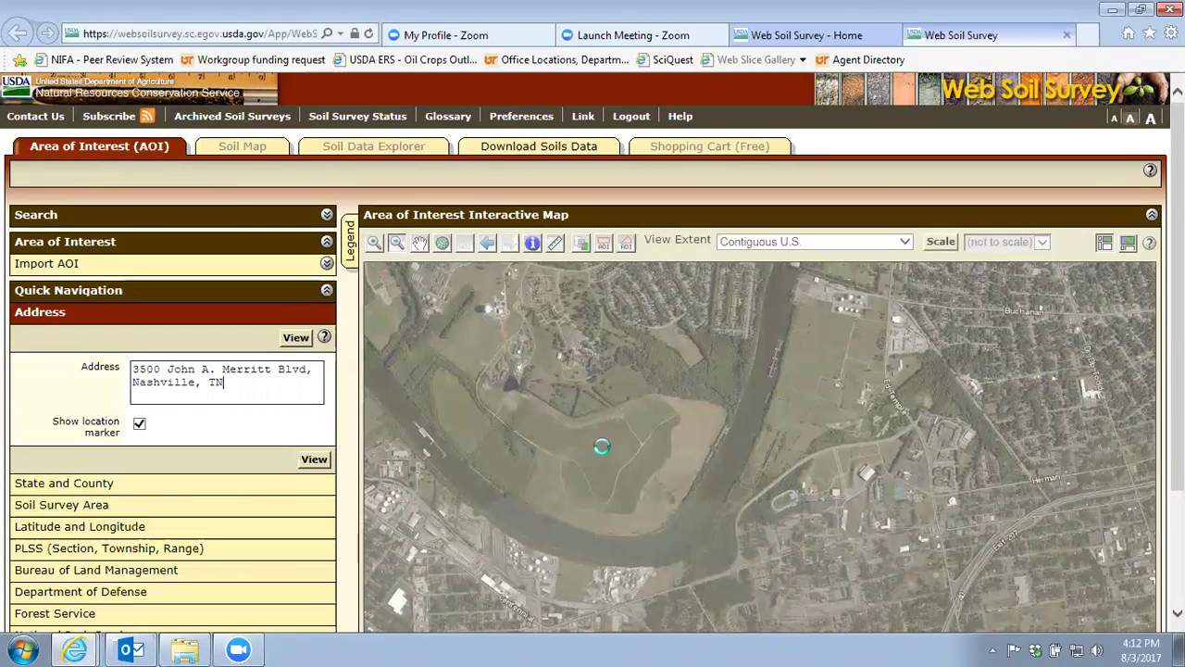
left_click(752, 463)
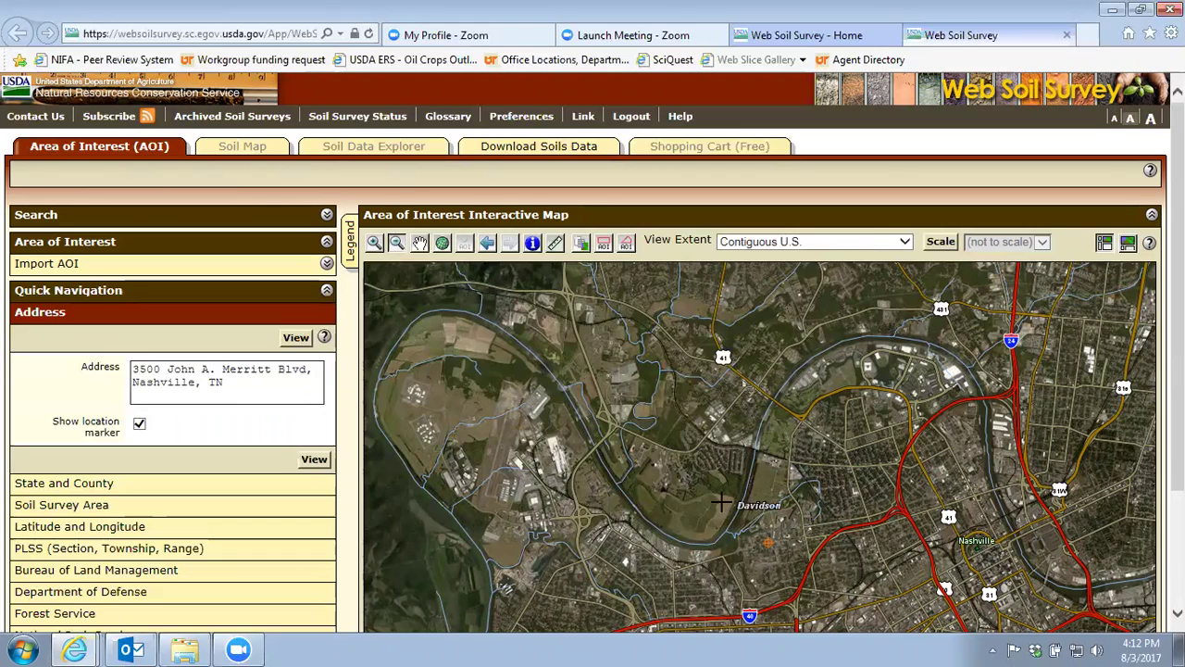
scroll(757, 491, "down", 2)
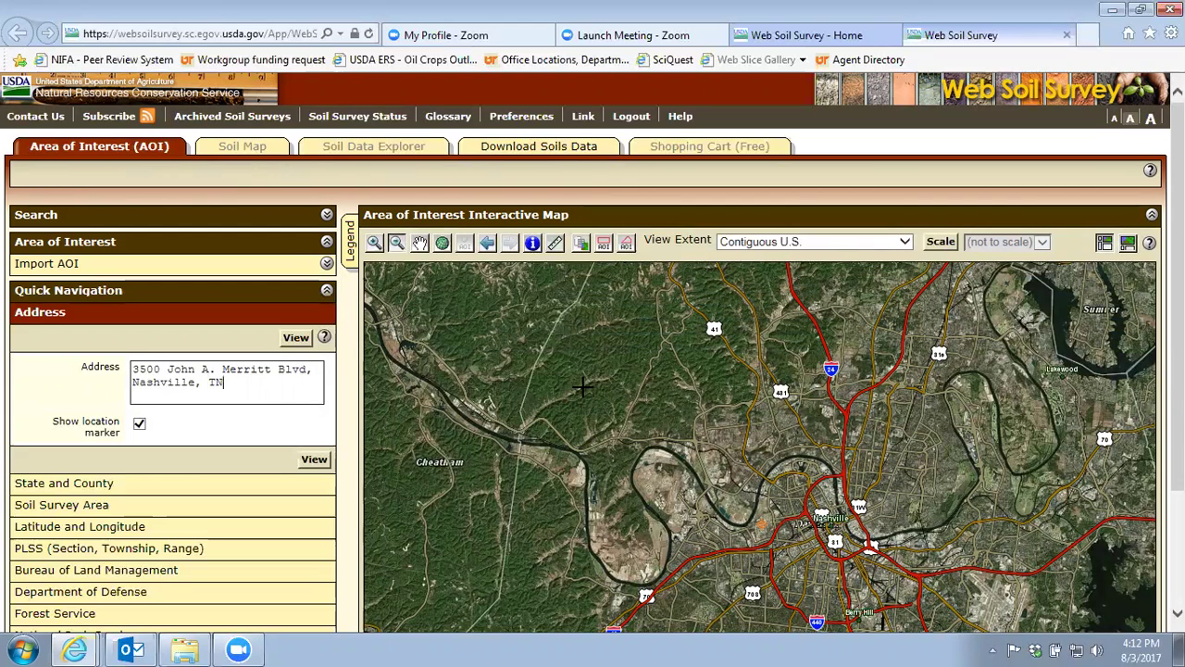
left_click(608, 245)
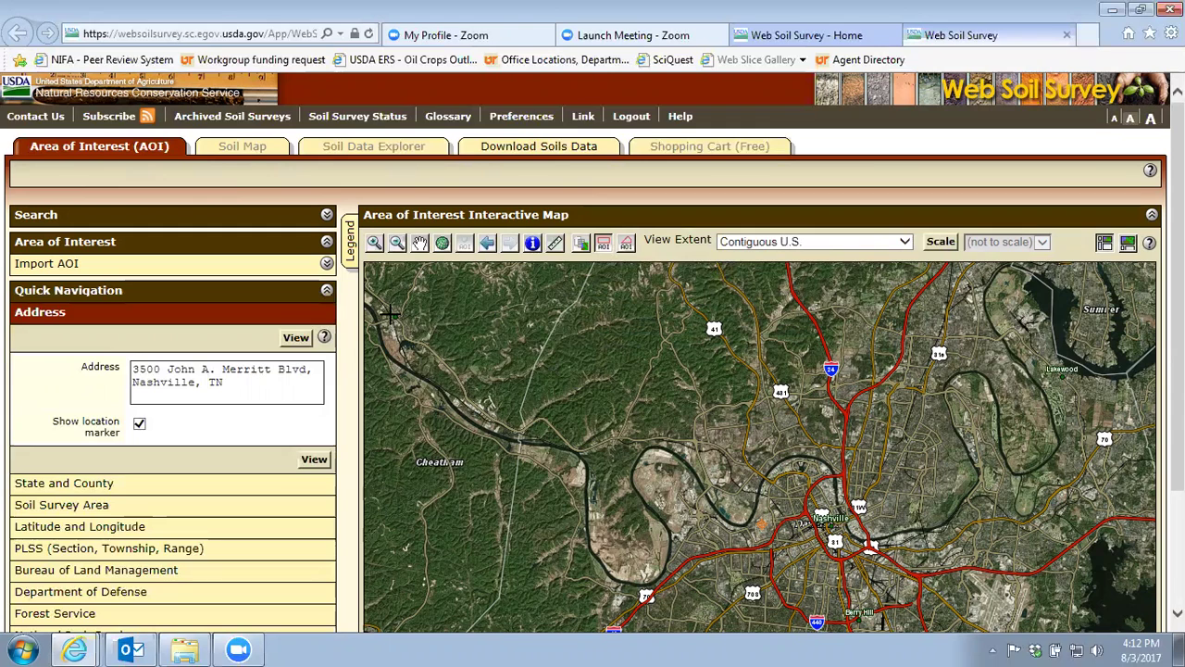
Drag a rectangle west of Nashville as the 63,159-acre AOI and dismiss the multiple-survey-areas notice.
left_click_drag(392, 317, 692, 568)
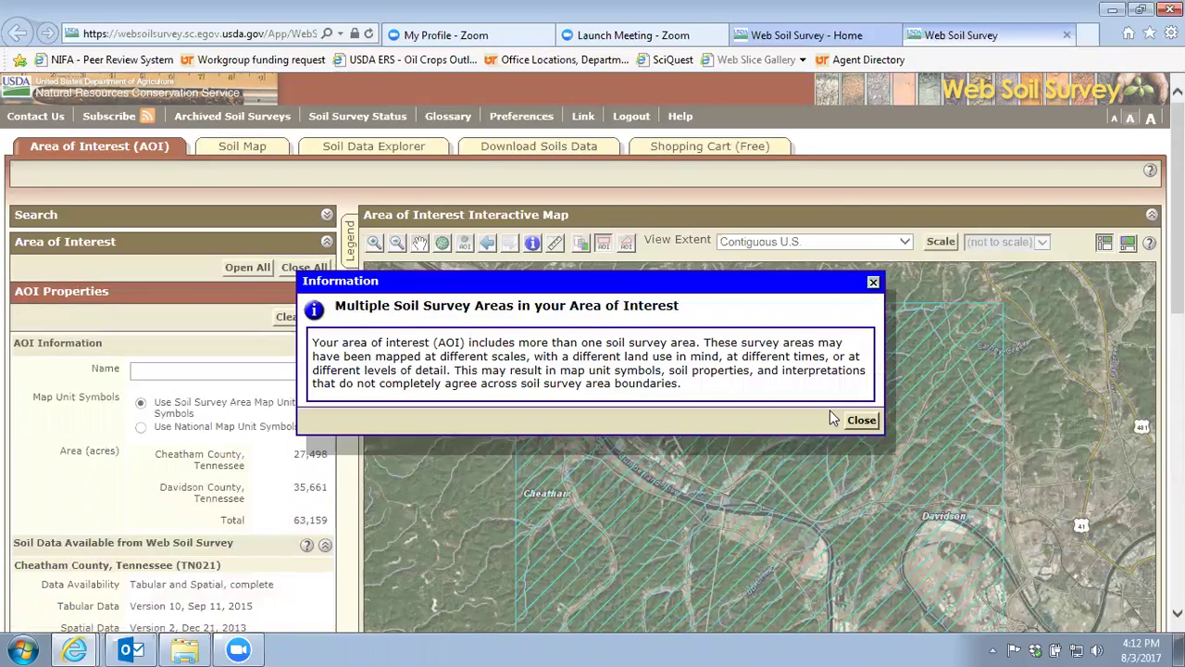
left_click(856, 421)
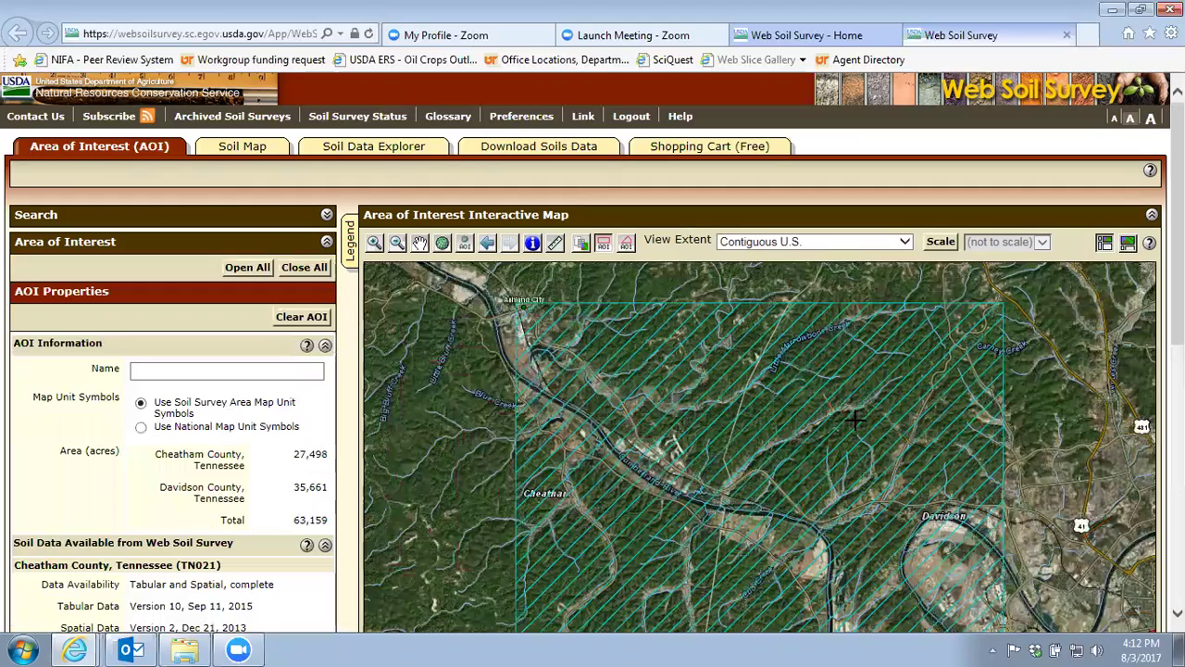
scroll(727, 357, "down", 2)
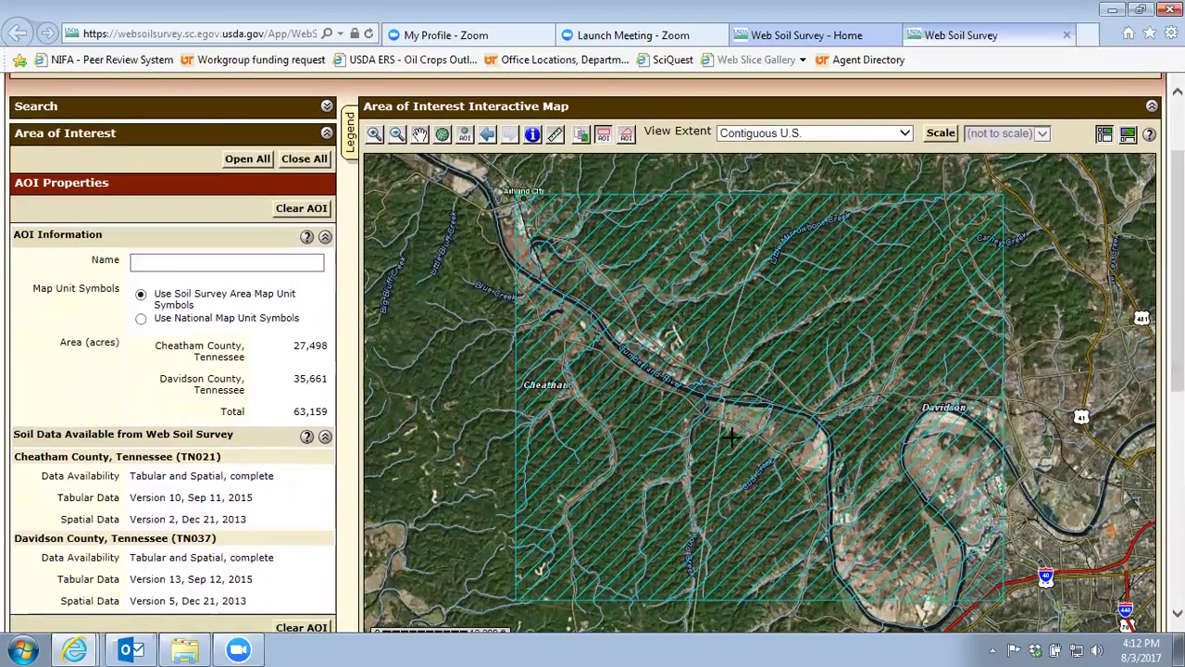
scroll(474, 319, "up", 2)
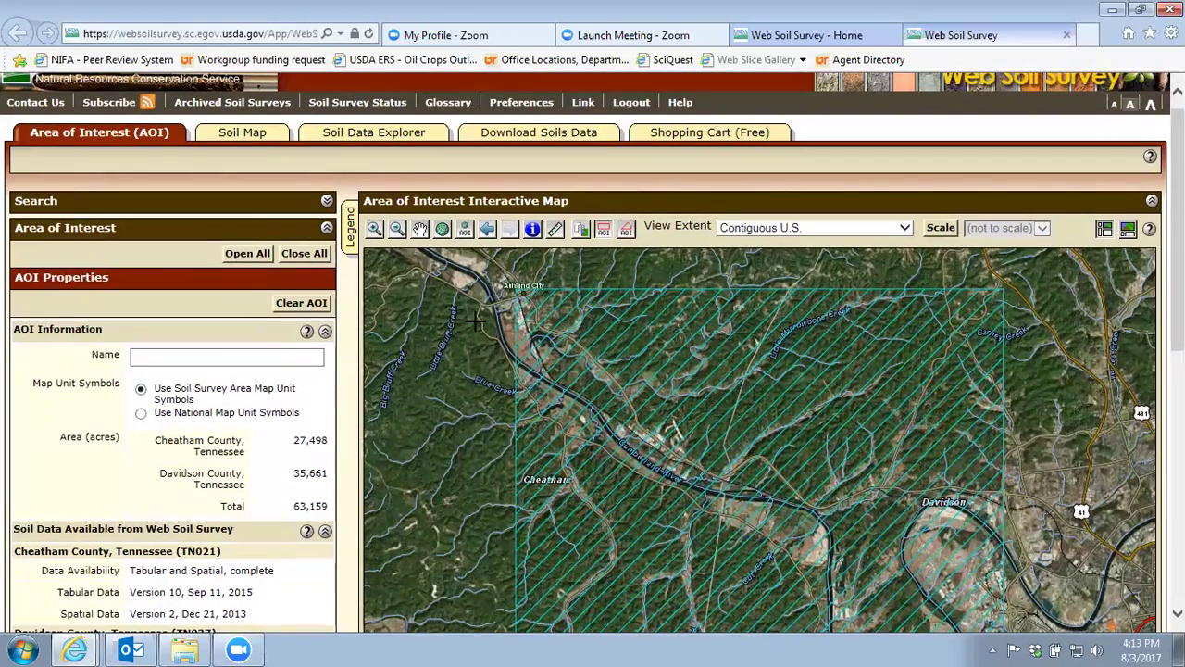
left_click(245, 133)
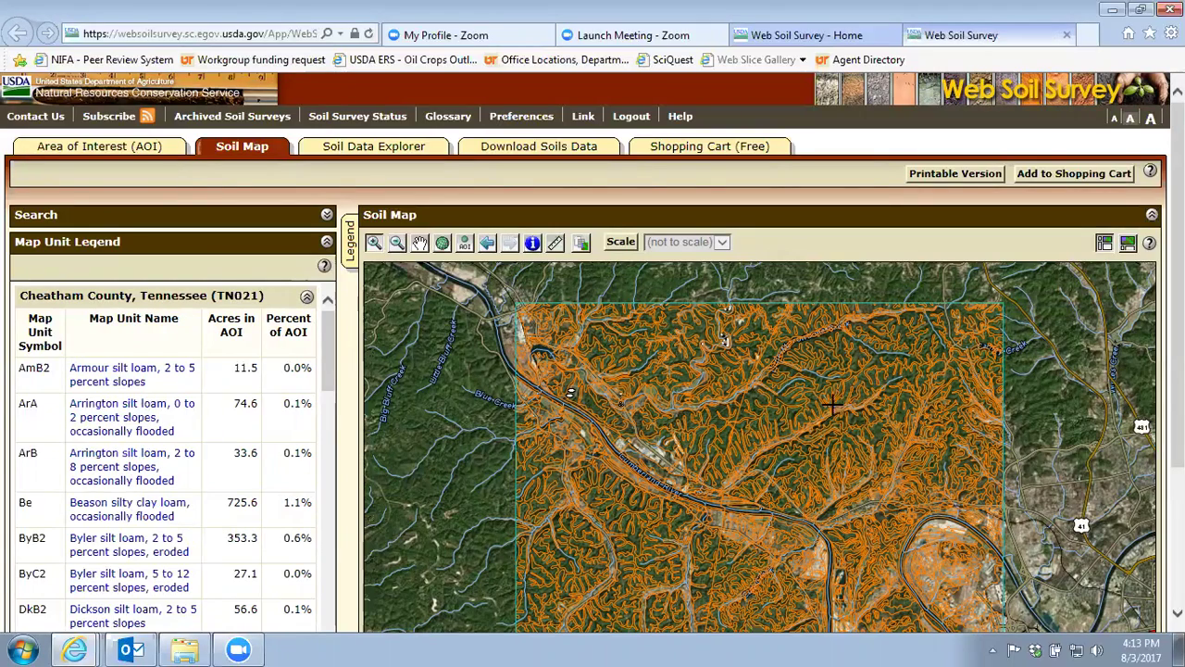
Zoom in twice on the middle of the Cheatham County soil map to reveal unit labels.
scroll(593, 370, "down", 3)
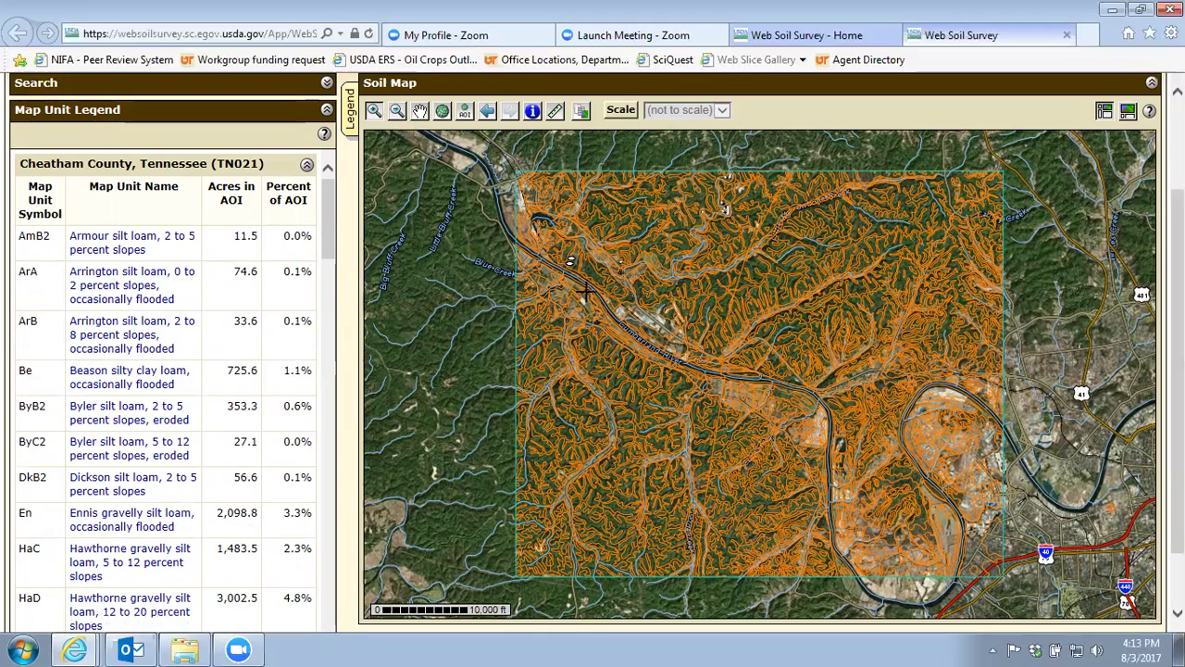
left_click(716, 349)
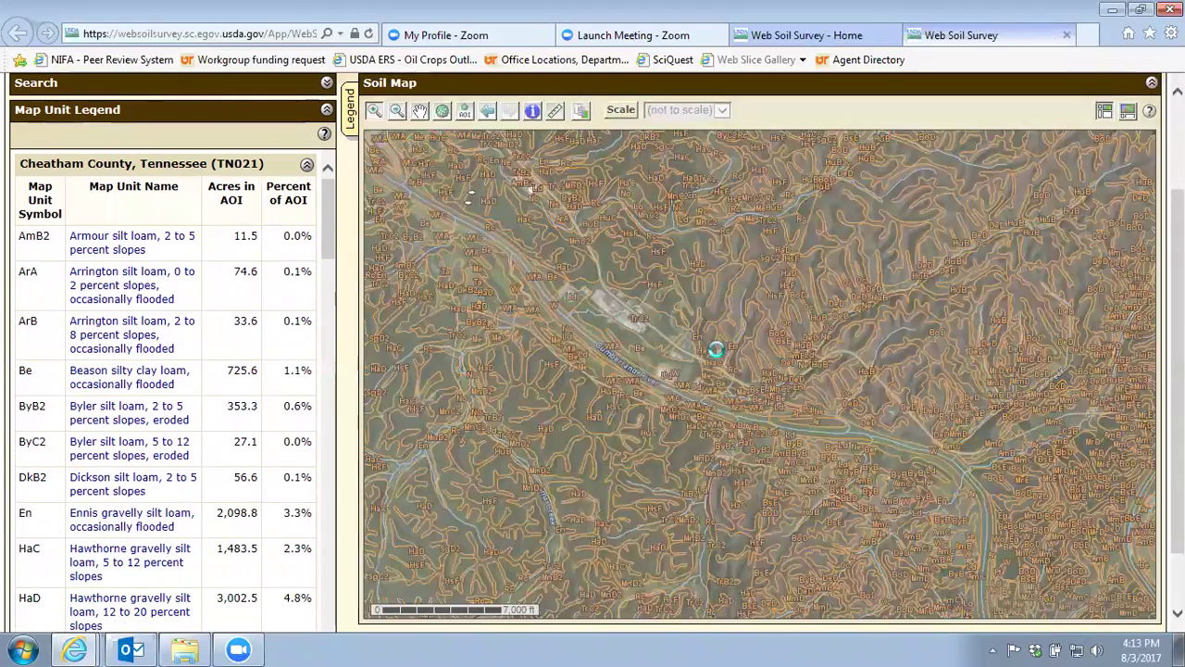
left_click(716, 350)
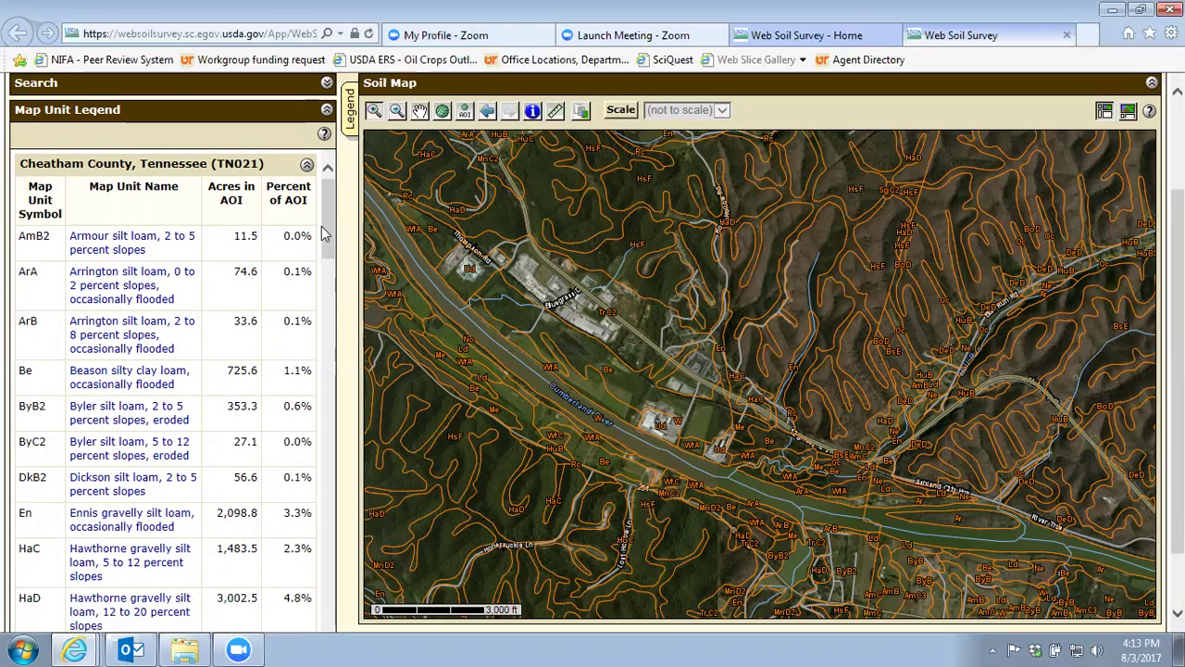
mouse_move(328, 233)
left_mouse_down()
mouse_move(332, 255)
mouse_move(329, 231)
left_mouse_up()
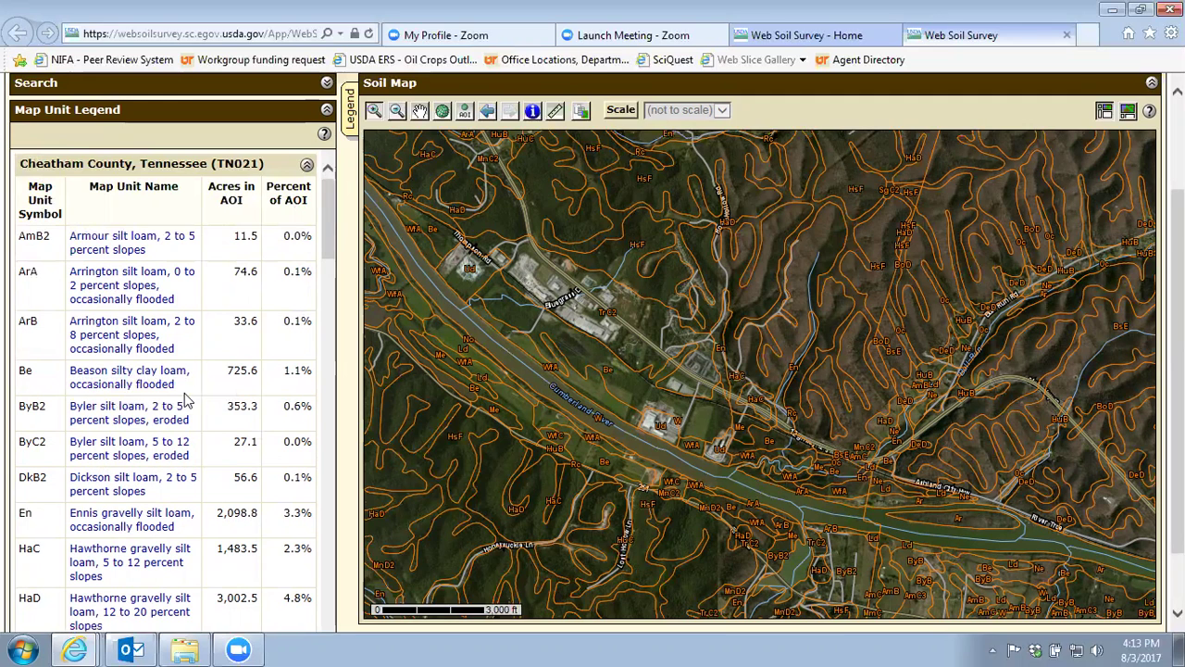
Read the Beason silty clay loam map unit description, then close it.
left_click(136, 374)
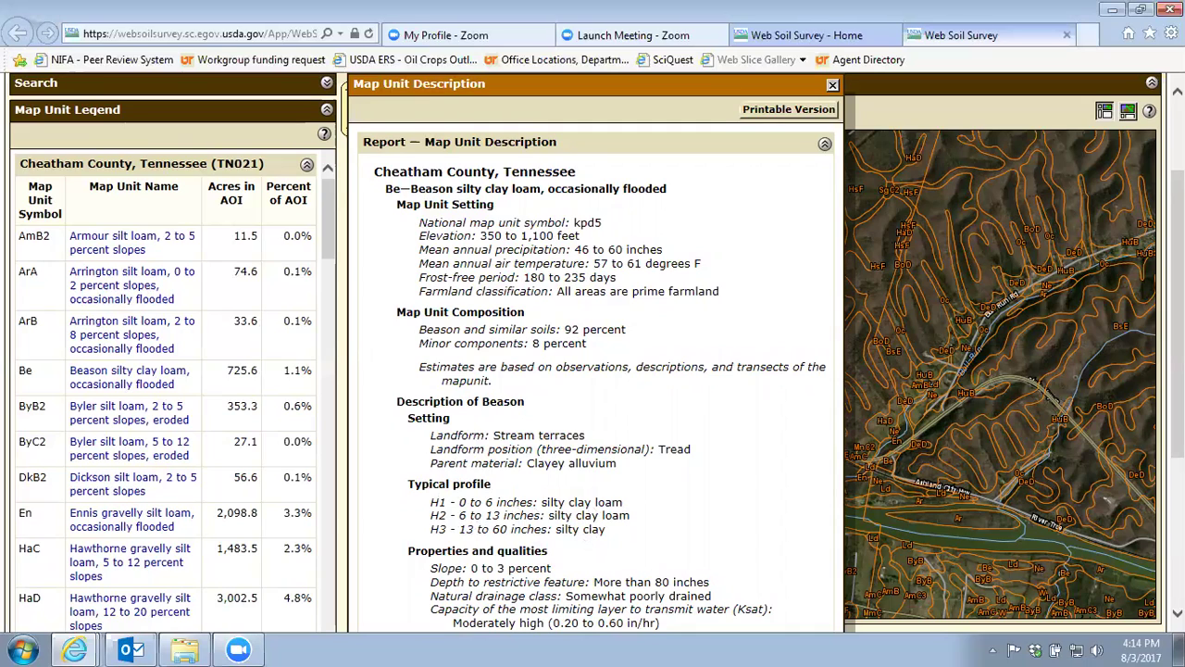
scroll(1068, 299, "down", 3)
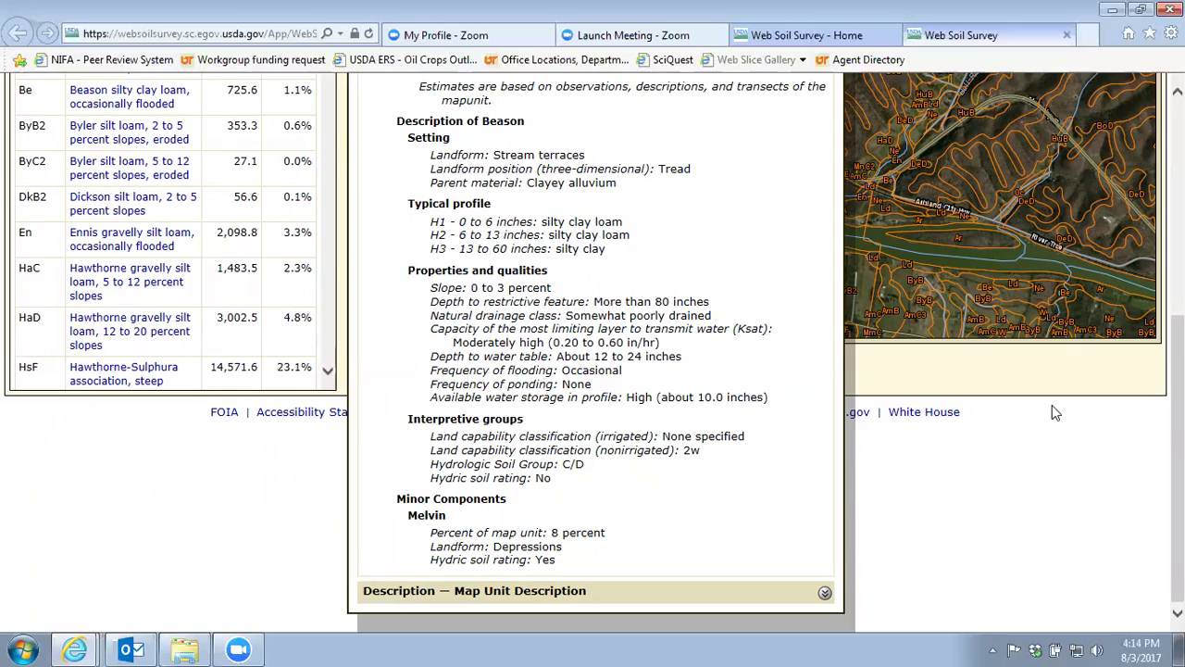
scroll(1178, 463, "up", 5)
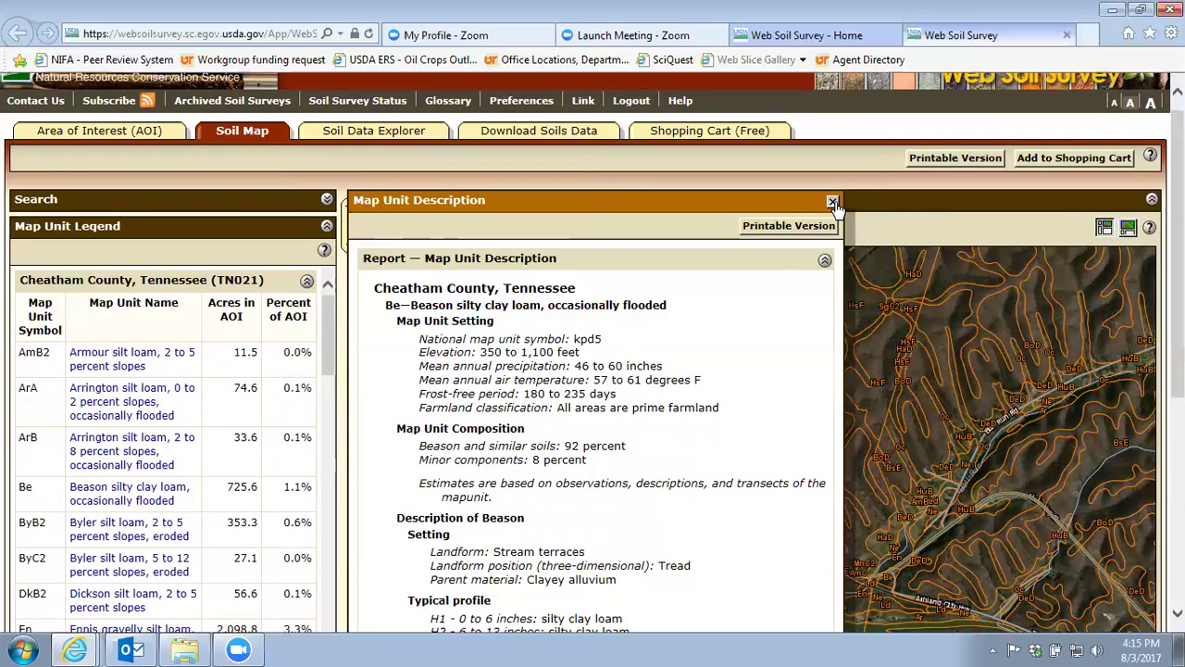
left_click(833, 202)
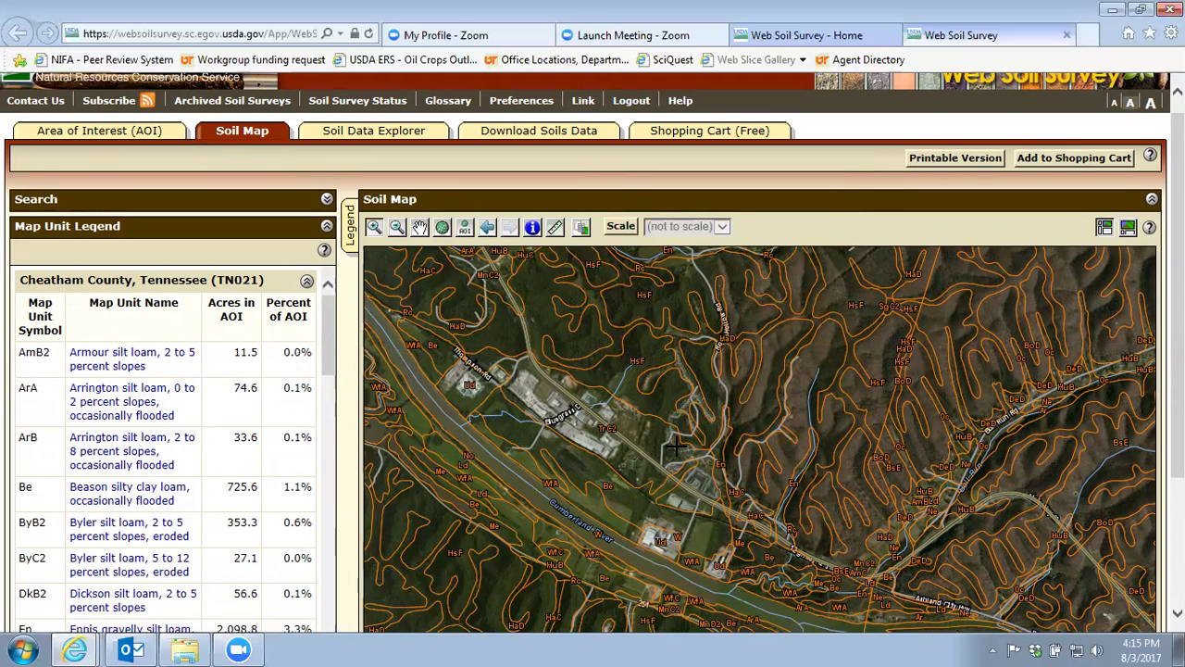
left_click(367, 132)
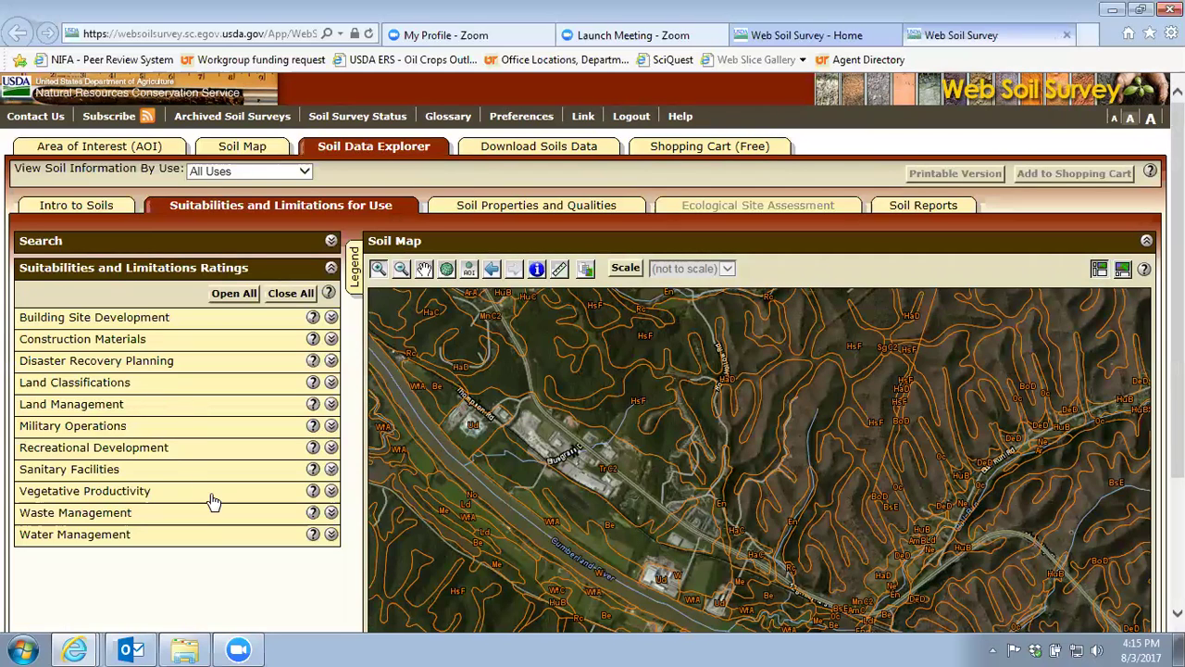
Under Vegetative Productivity, select the Commodity Crop Productivity Index (Corn) (TN) rating.
left_click(331, 490)
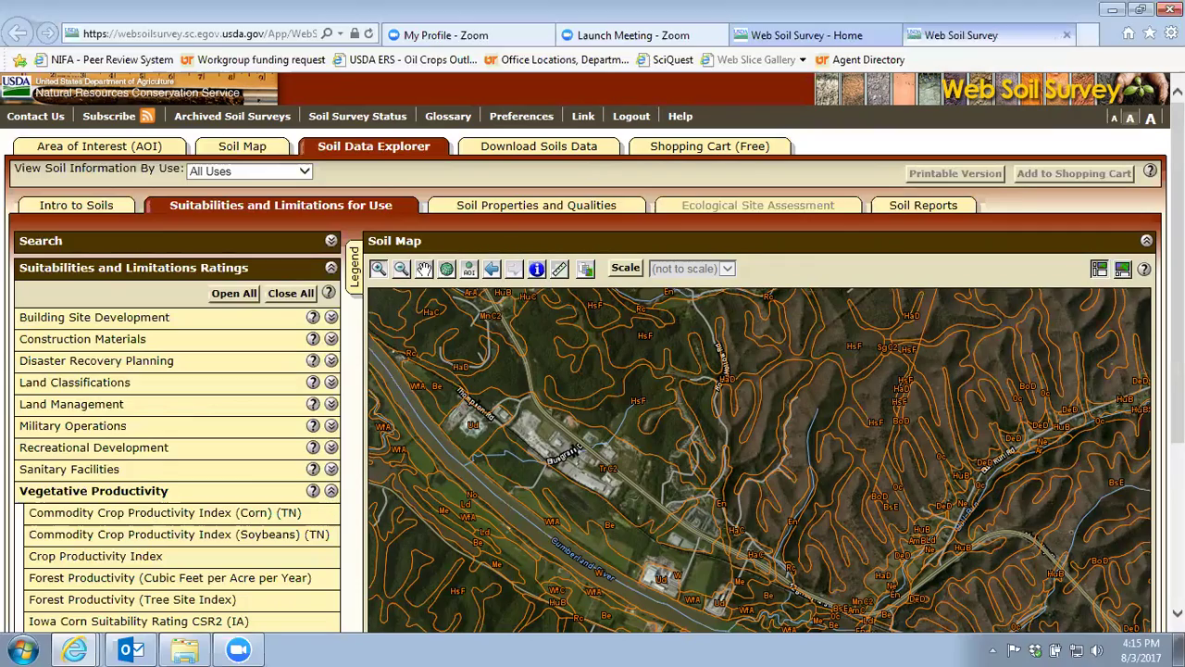
scroll(1177, 306, "down", 2)
scroll(1178, 306, "down", 3)
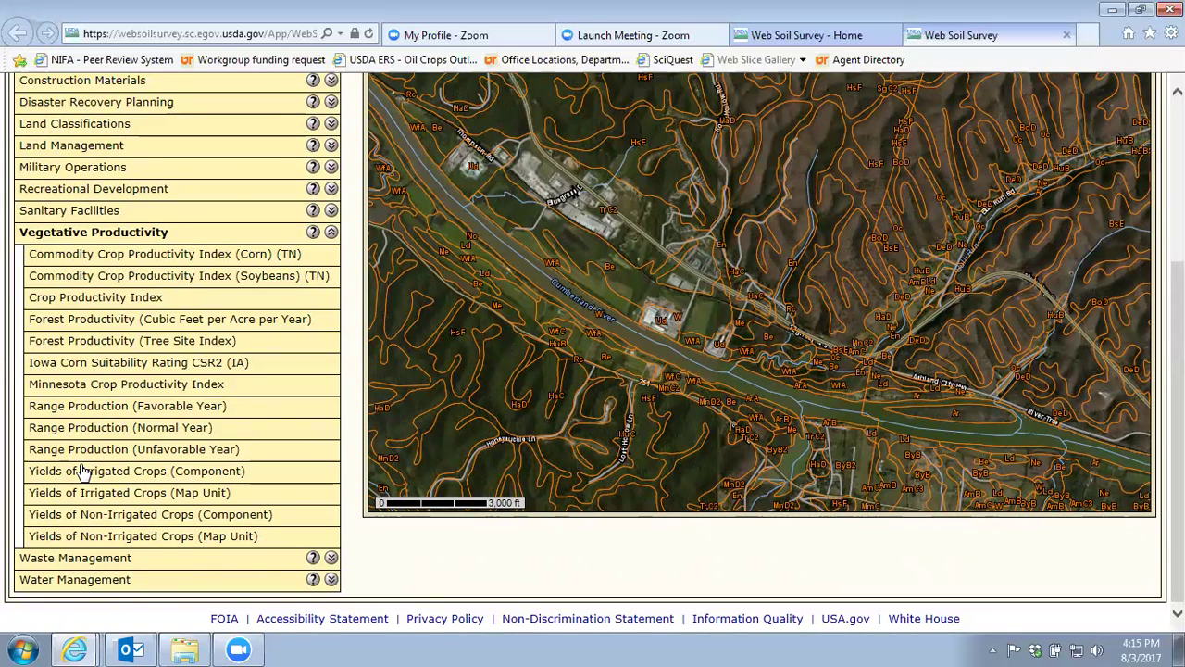
left_click(156, 261)
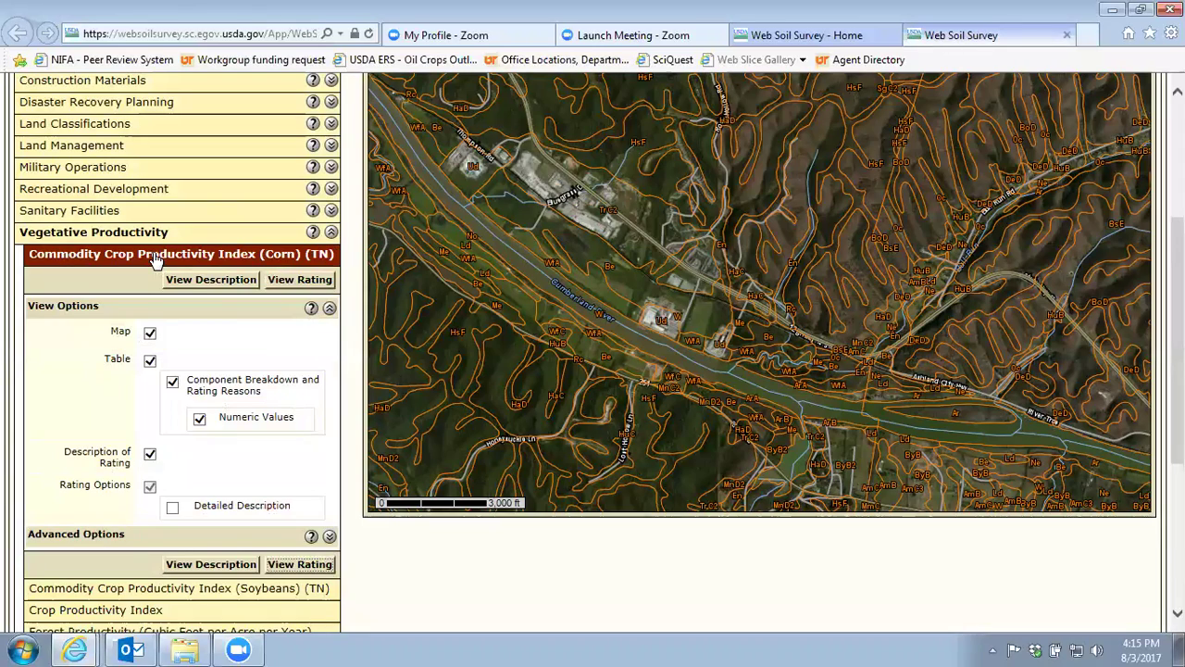
View the corn productivity rating map with its Cheatham County Summary By Map Unit table.
left_click(287, 278)
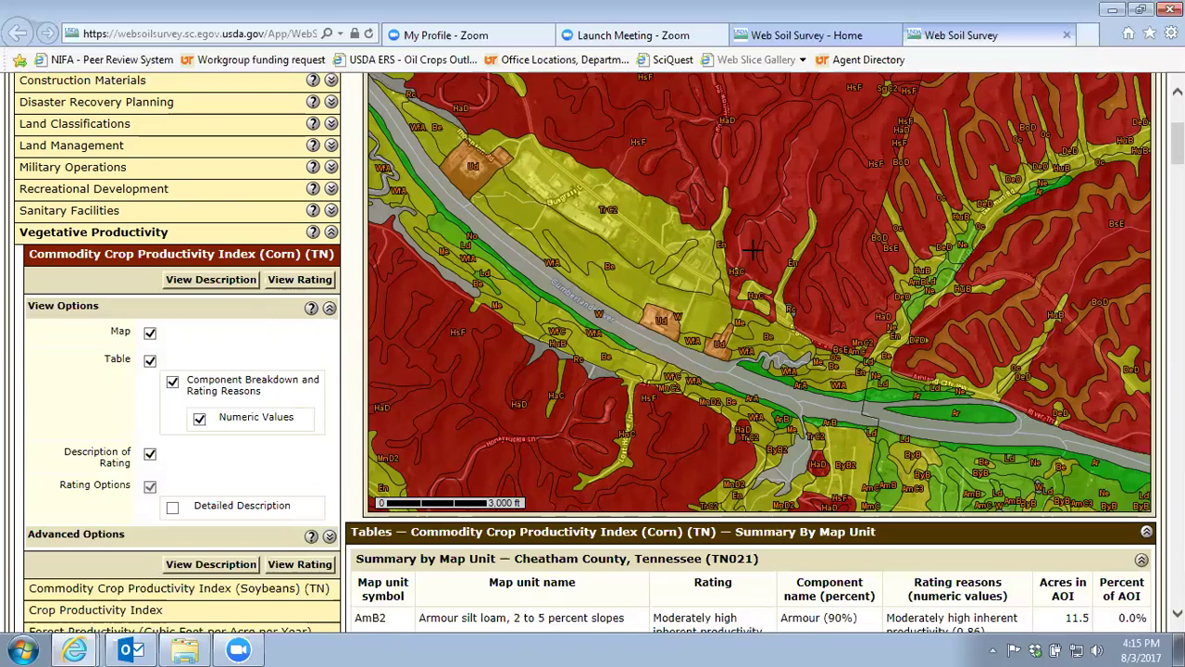
scroll(1177, 139, "up", 2)
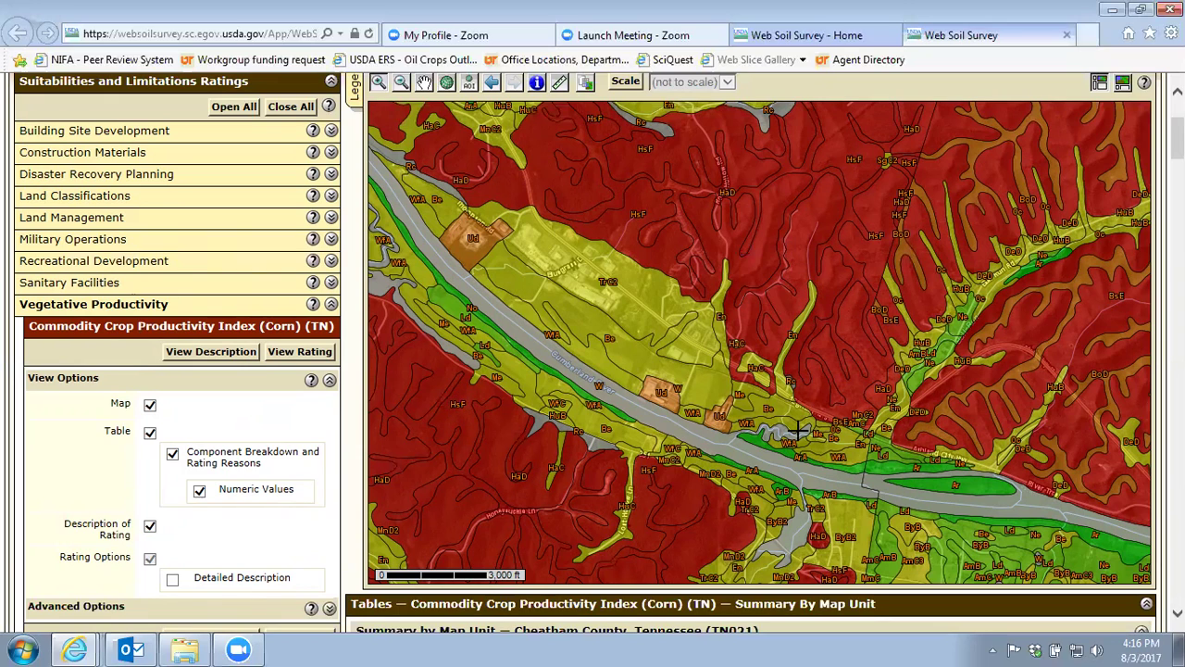
scroll(760, 343, "down", 15)
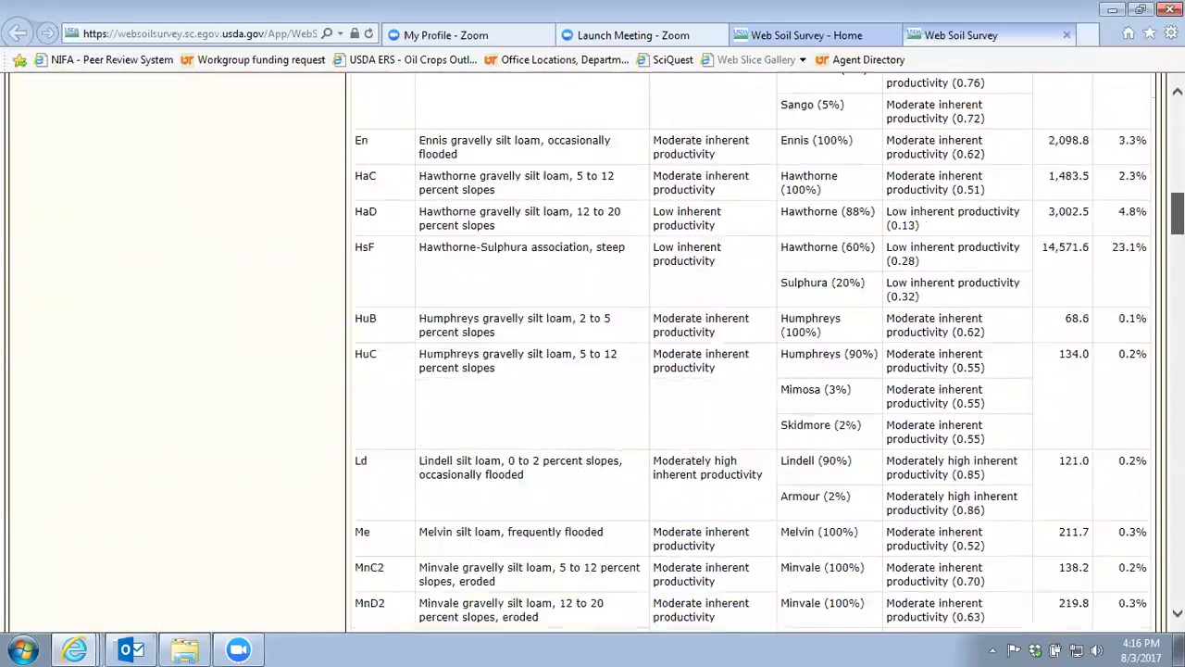
scroll(440, 319, "up", 2)
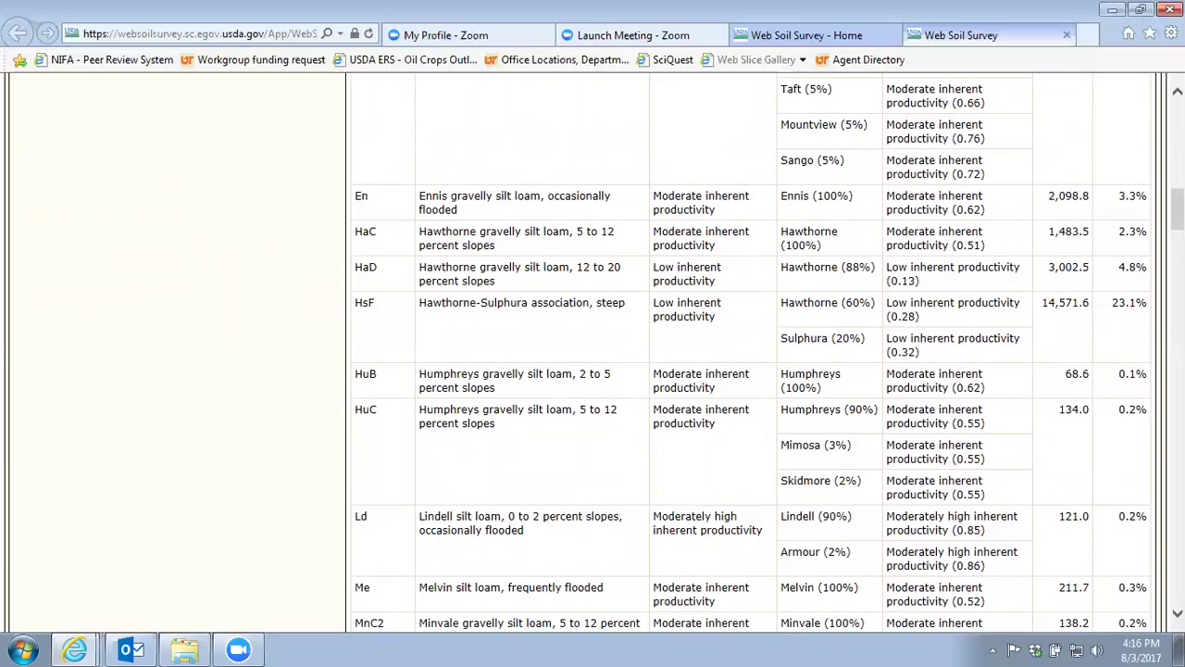
scroll(751, 350, "up", 3)
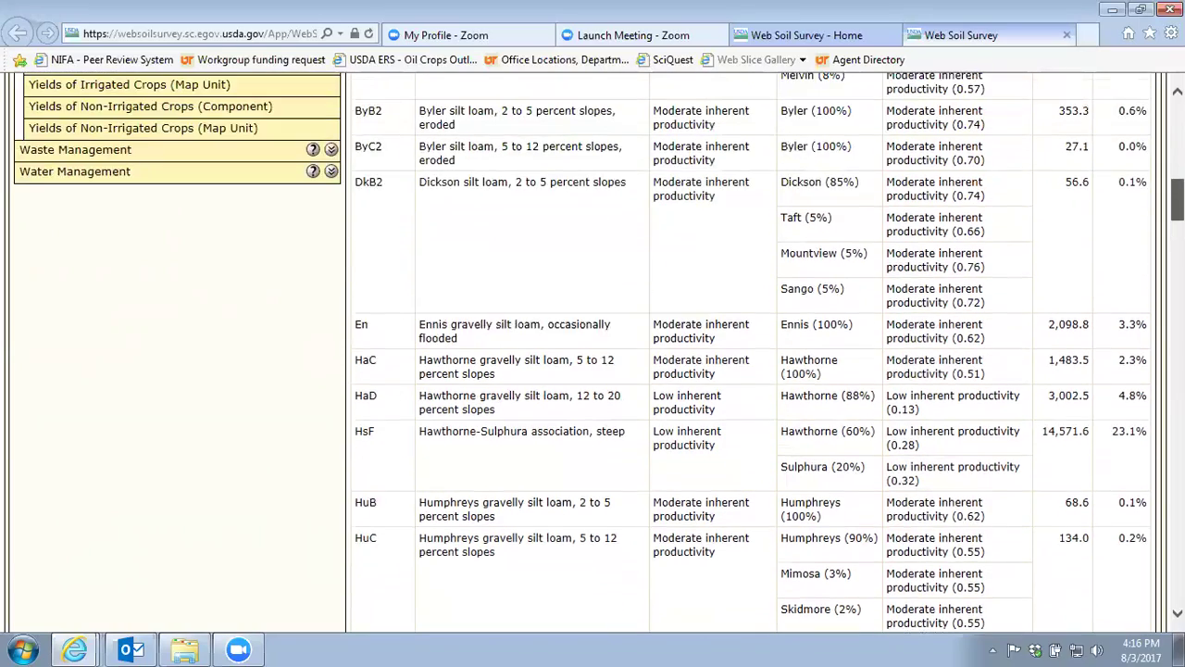
scroll(750, 298, "up", 3)
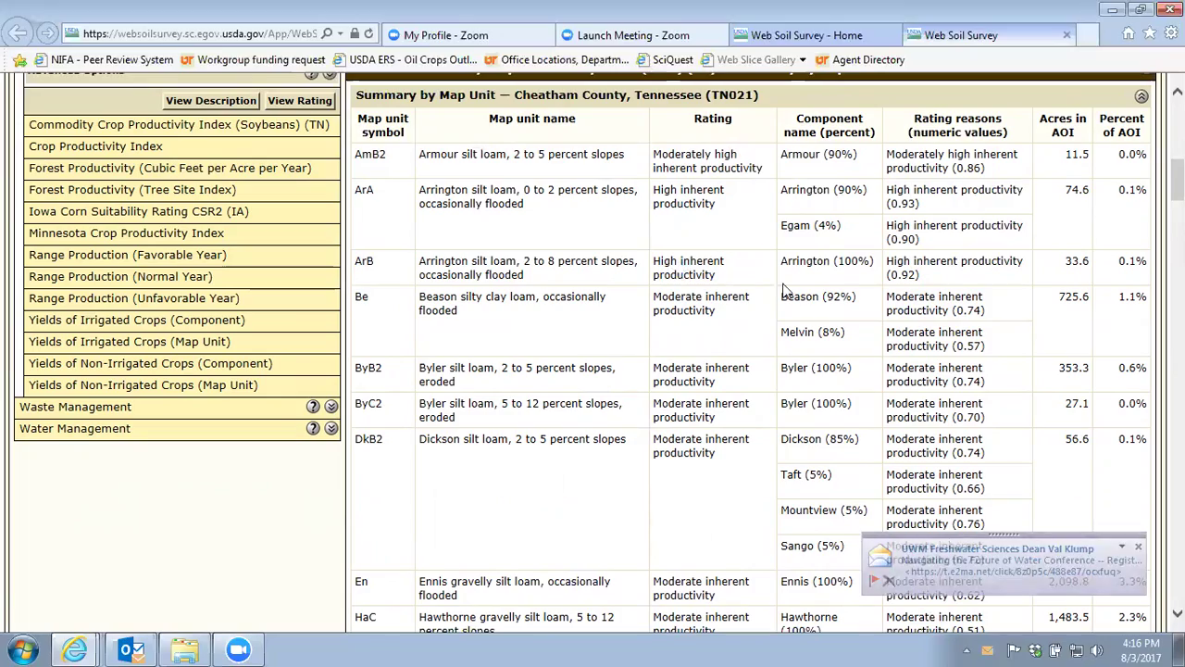
scroll(593, 352, "up", 8)
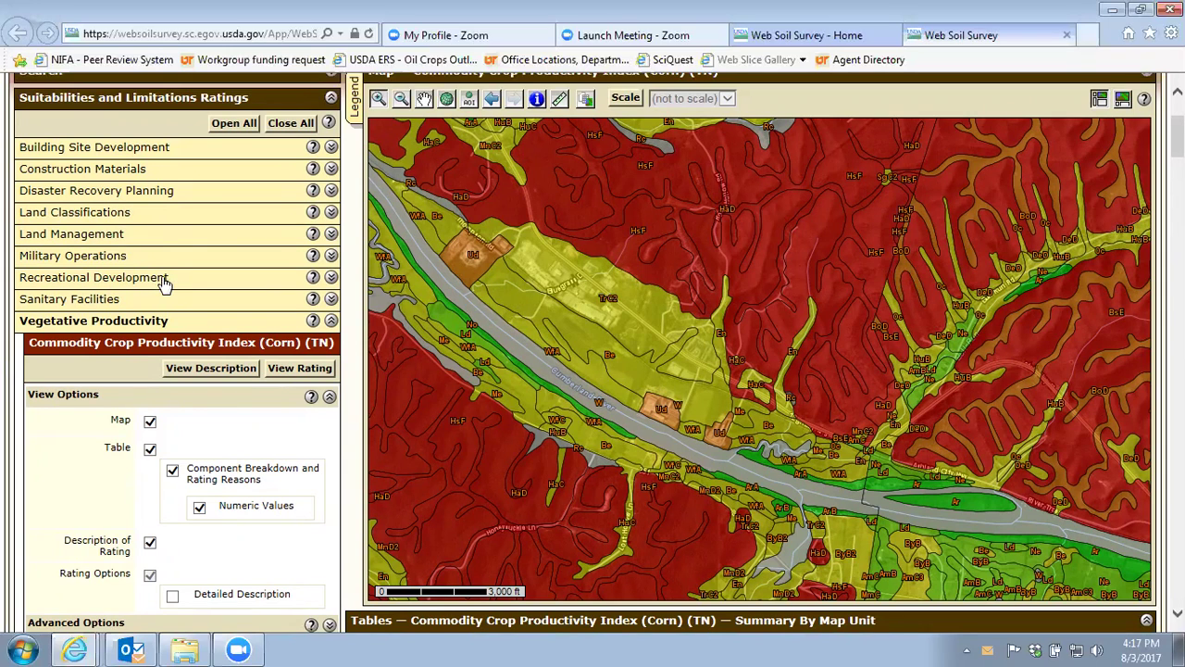
left_click(331, 148)
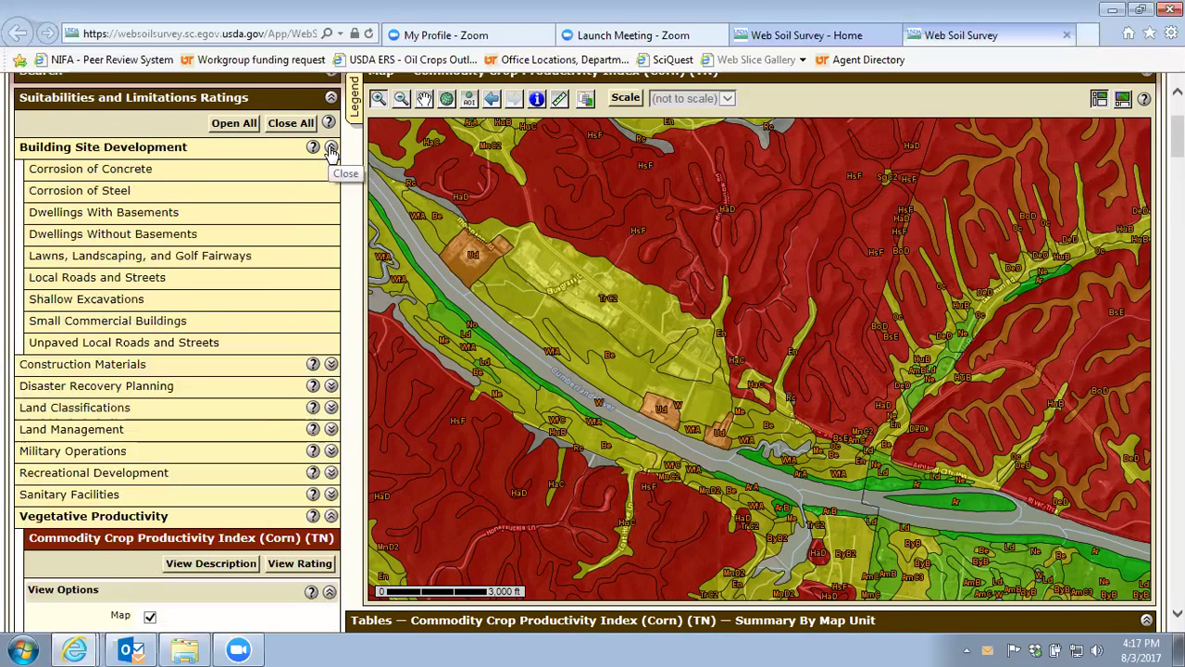
Select Dwellings With Basements and view its rating map and limitation summary table.
left_click(189, 215)
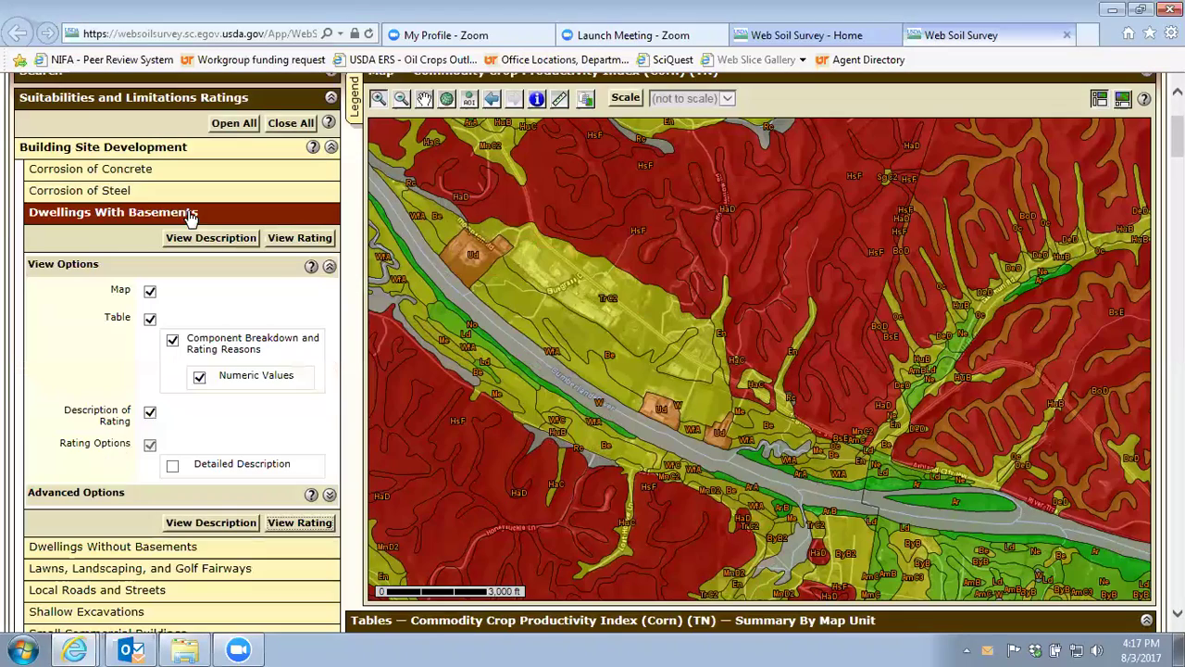
left_click(299, 239)
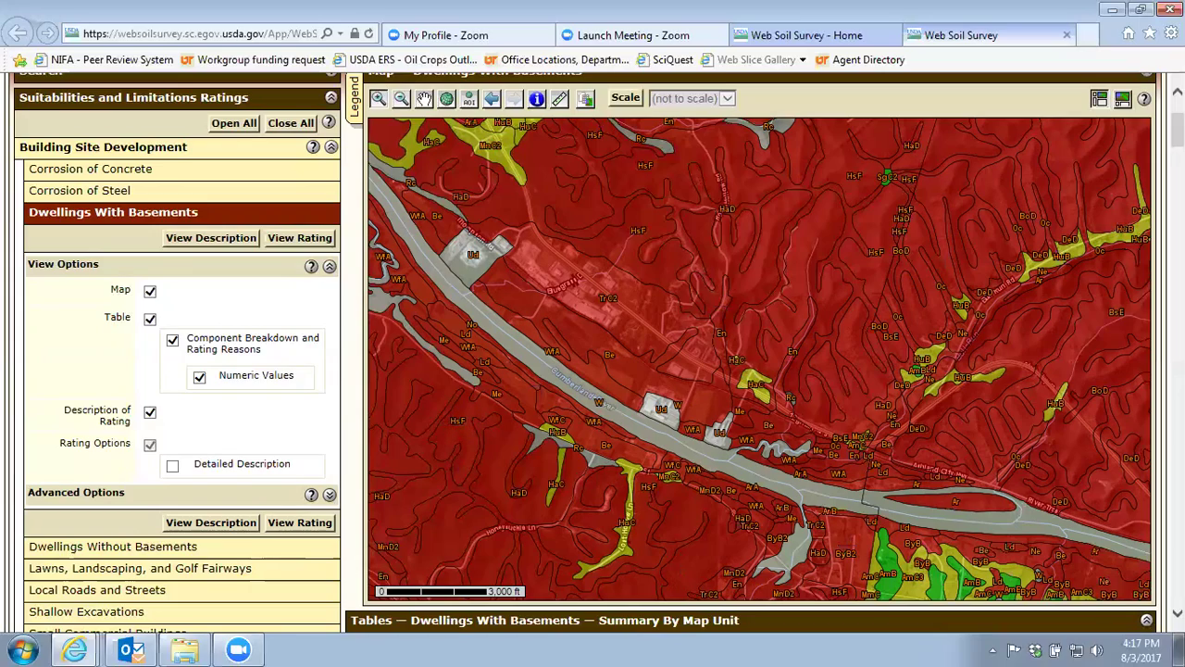
scroll(593, 352, "down", 15)
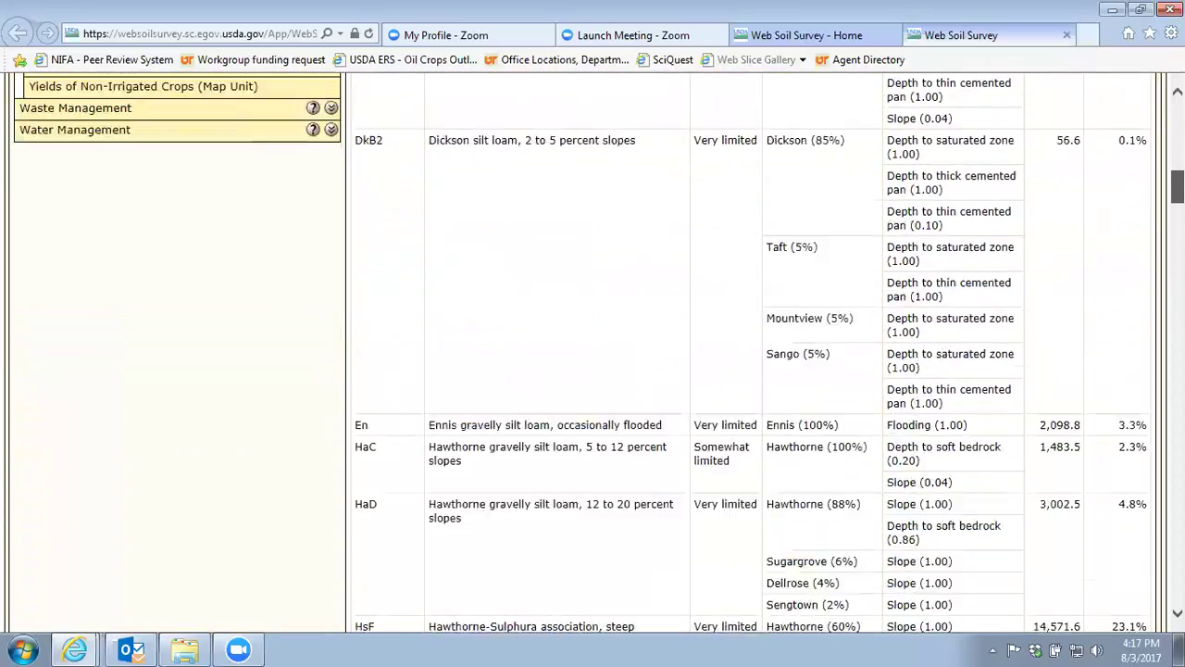
scroll(661, 285, "down", 5)
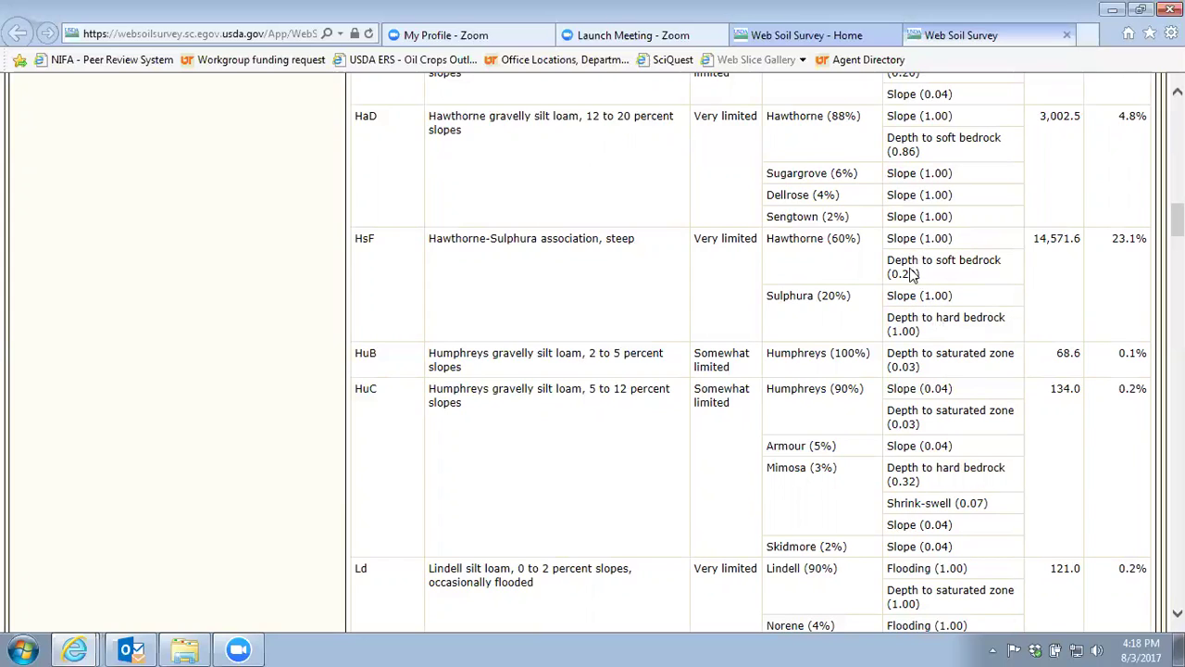
scroll(750, 352, "down", 5)
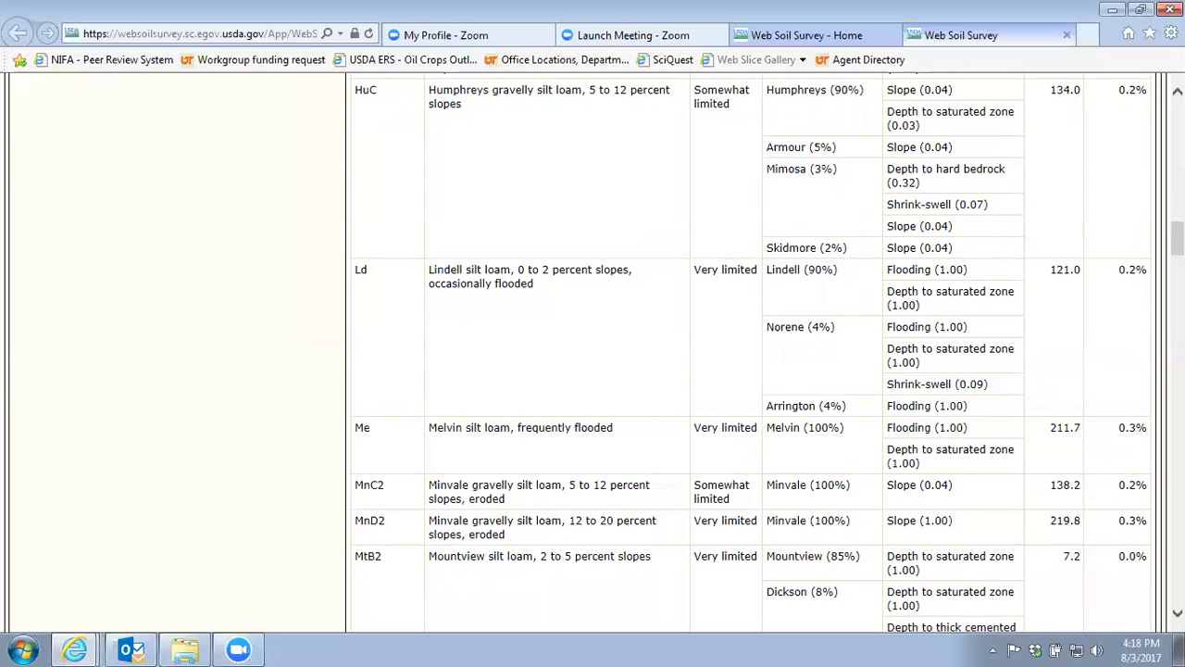
left_click_drag(1177, 238, 1177, 128)
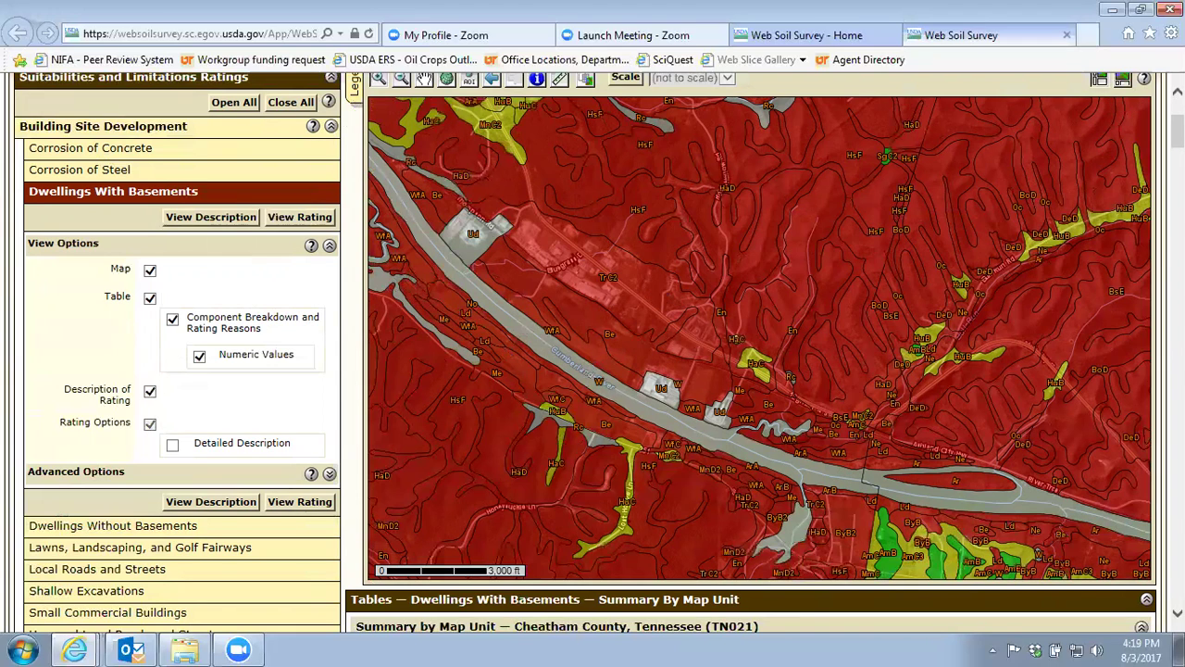
scroll(1177, 129, "up", 1)
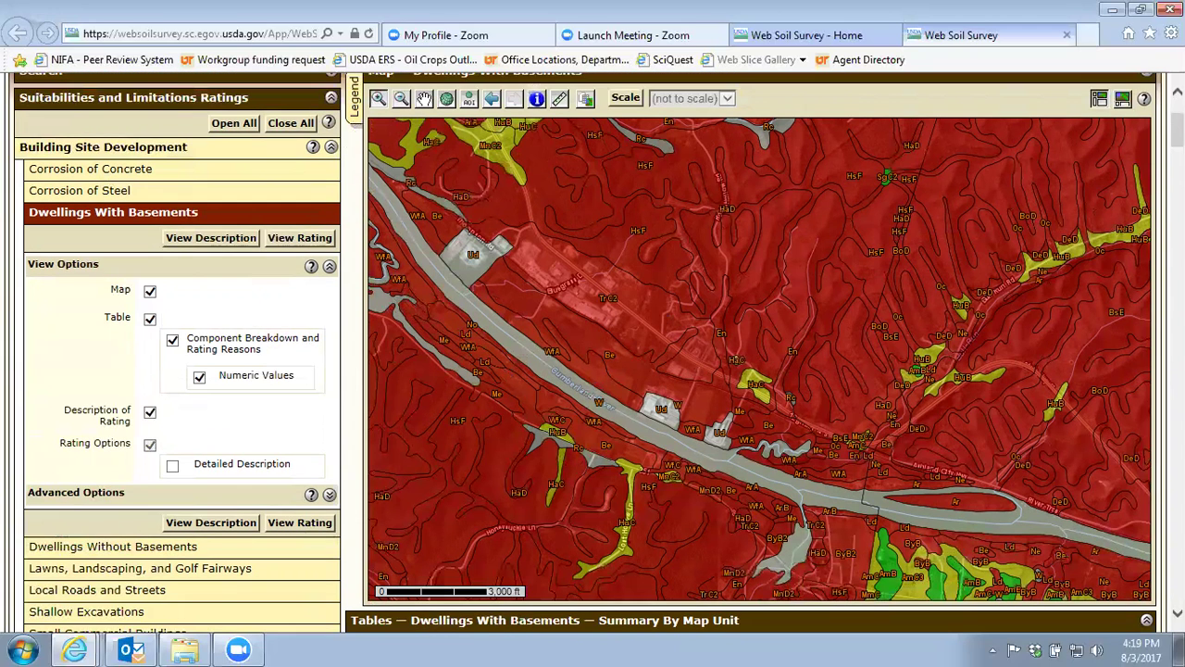